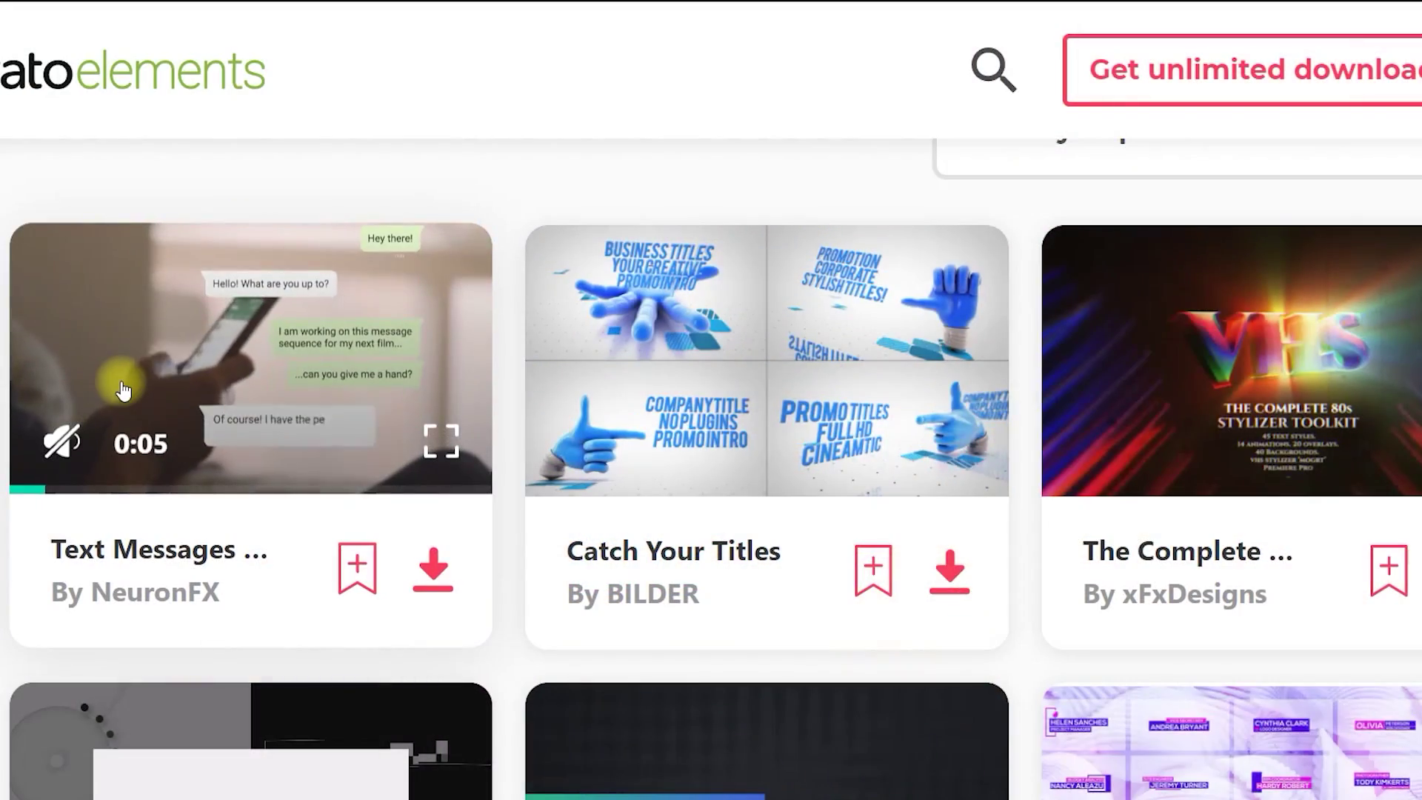
{"action": "scroll", "coordinate": [222, 389], "scroll_direction": "down", "scroll_amount": 4}
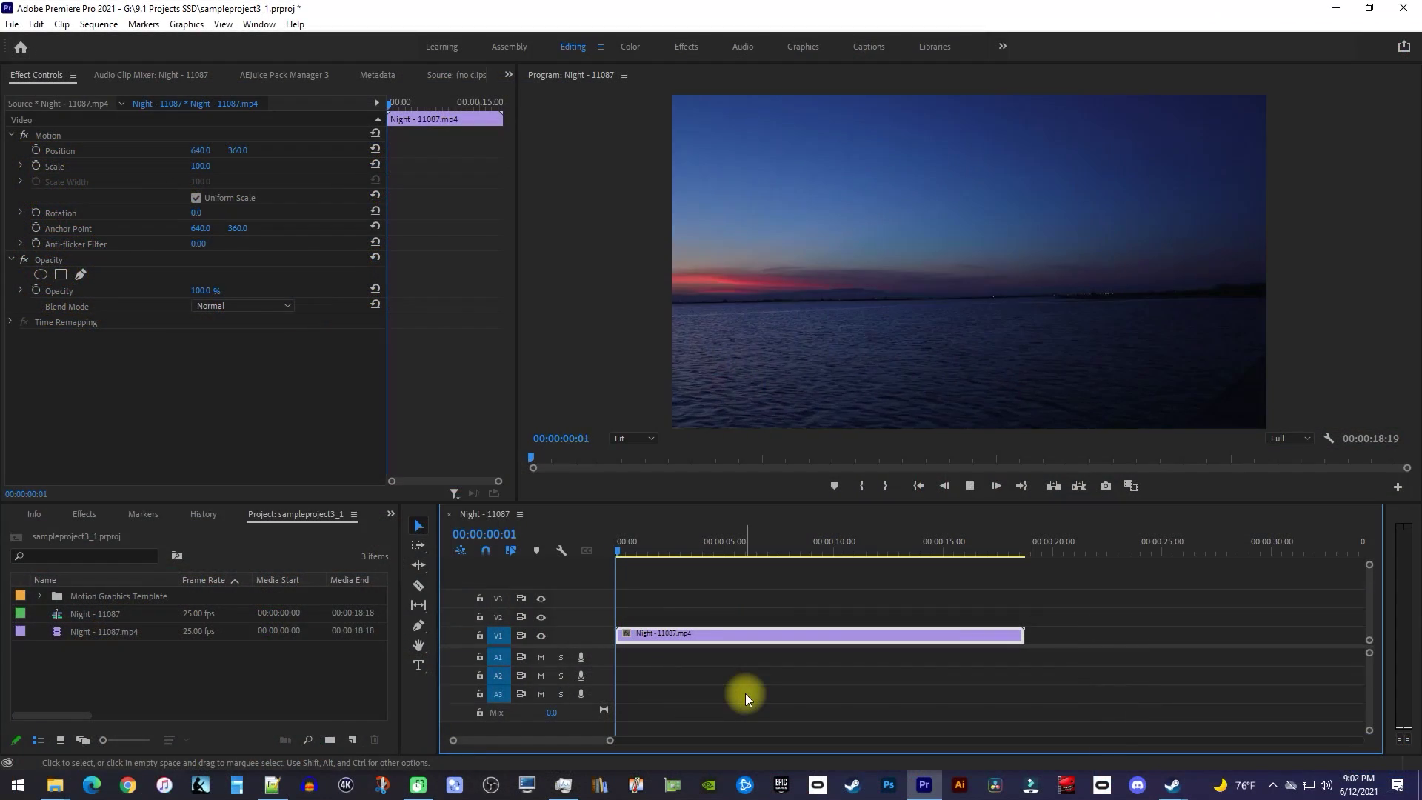
Step: Play the sunset water clip and pause it at about 00:00:03:24
{"action": "key", "text": "space"}
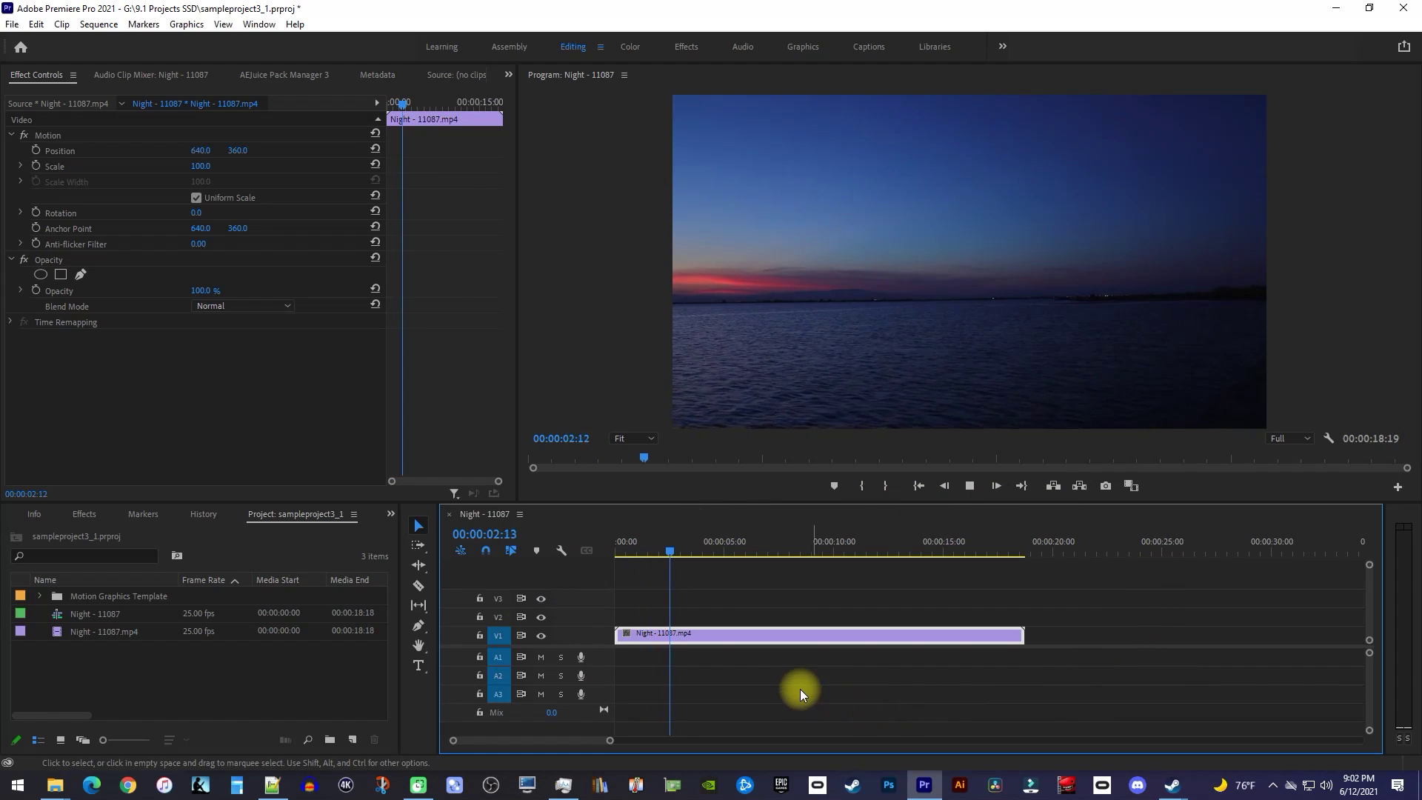
{"action": "key", "text": "space"}
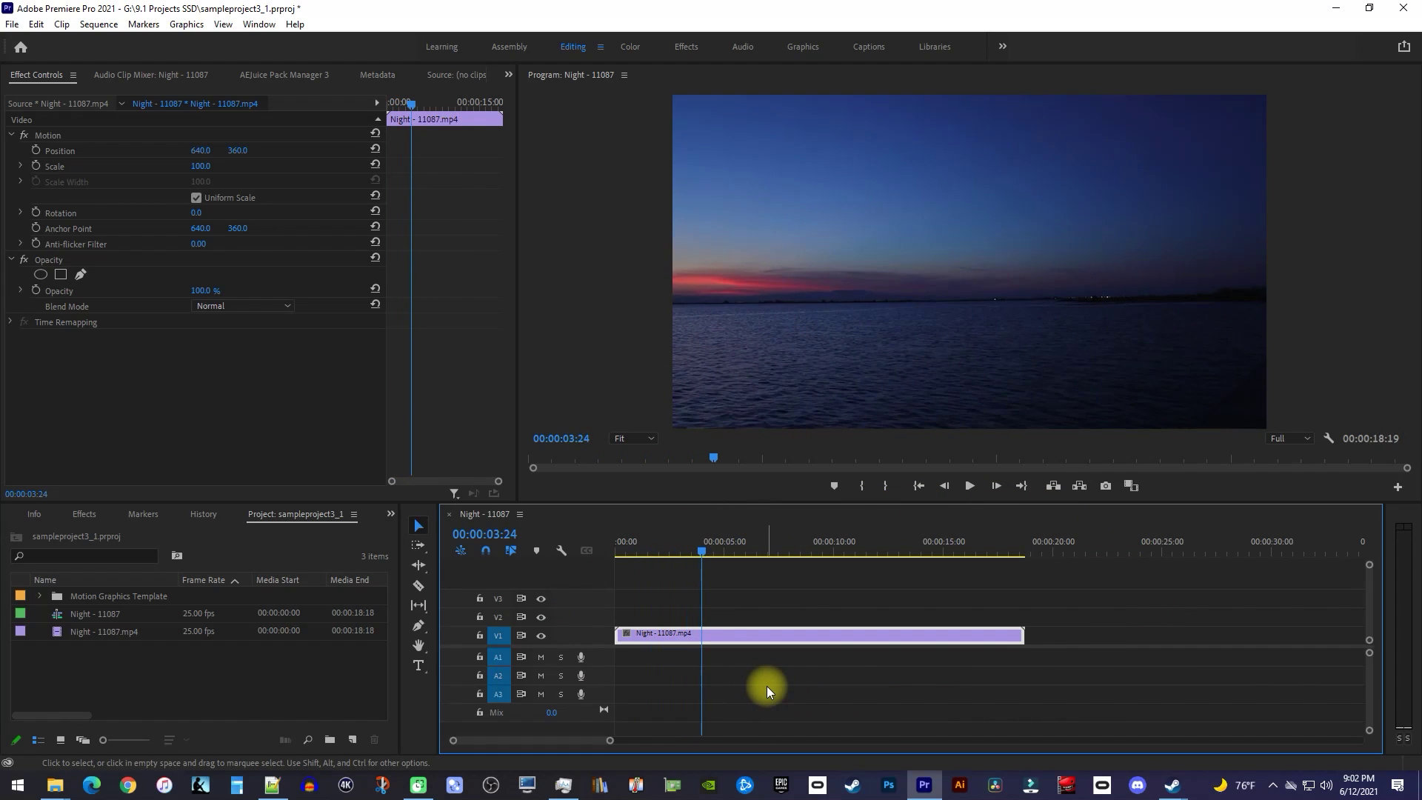
Step: In the Graphics workspace, install the 01. 80s Titles Styles Toolkit .mogrt into Essential Graphics
{"action": "left_click", "coordinate": [791, 47]}
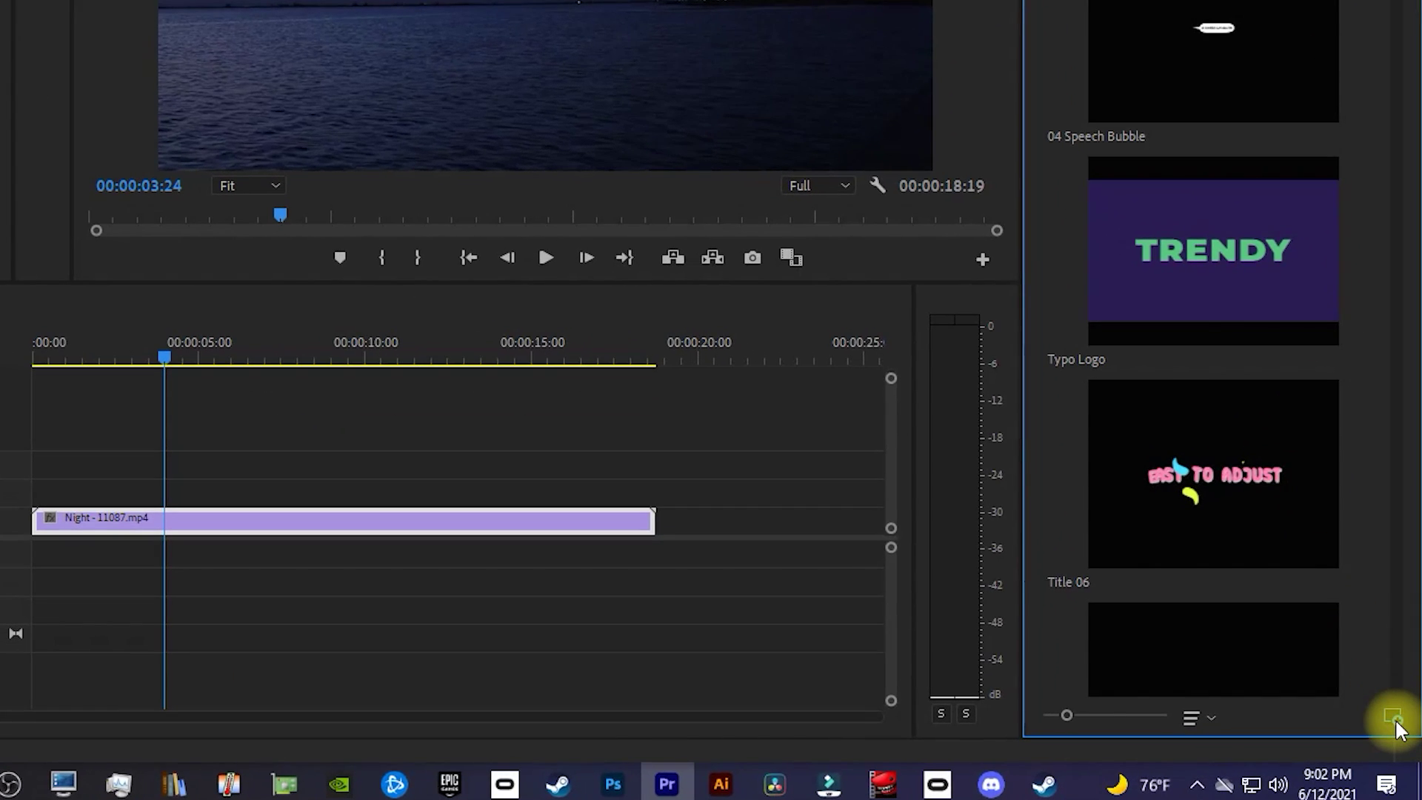
{"action": "left_click", "coordinate": [1398, 729]}
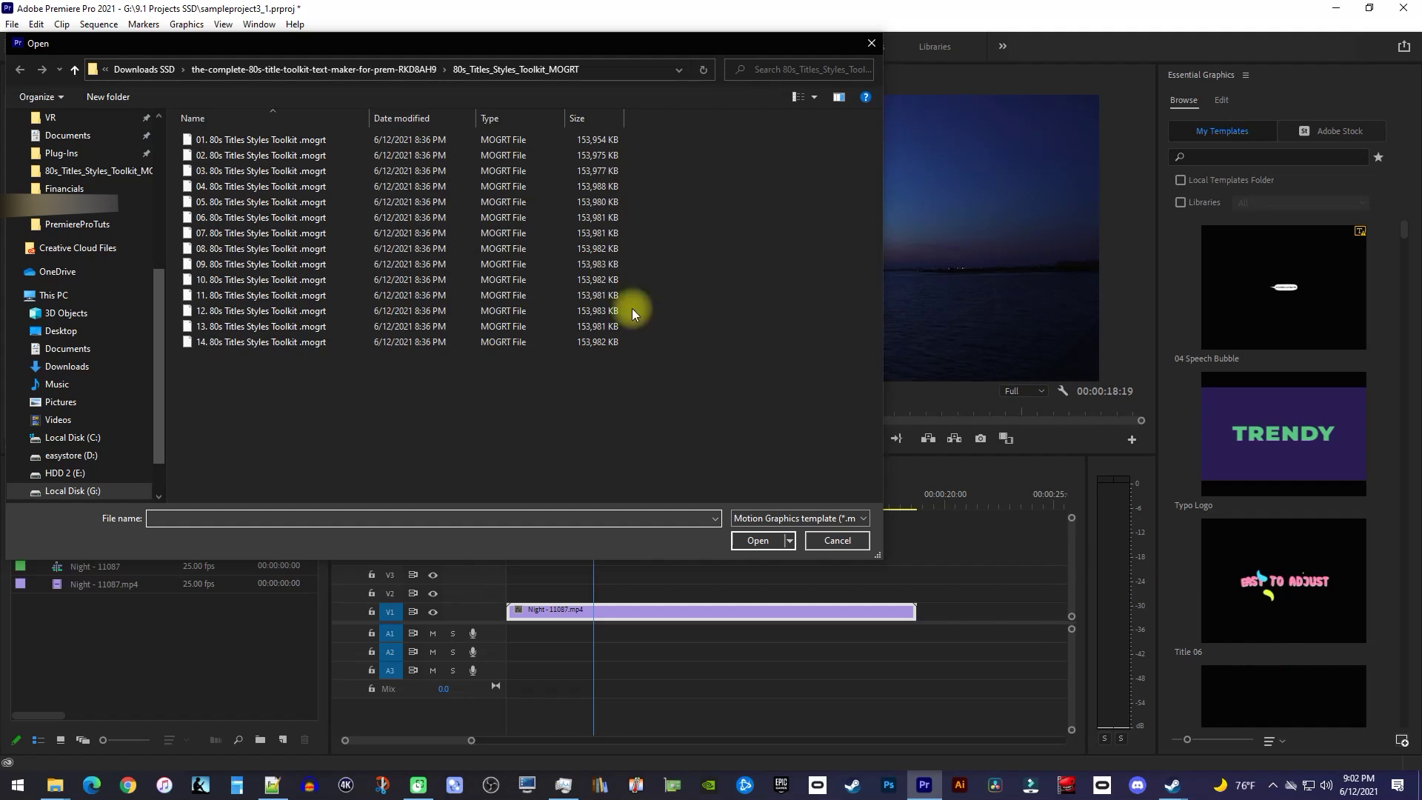
{"action": "left_click", "coordinate": [278, 141]}
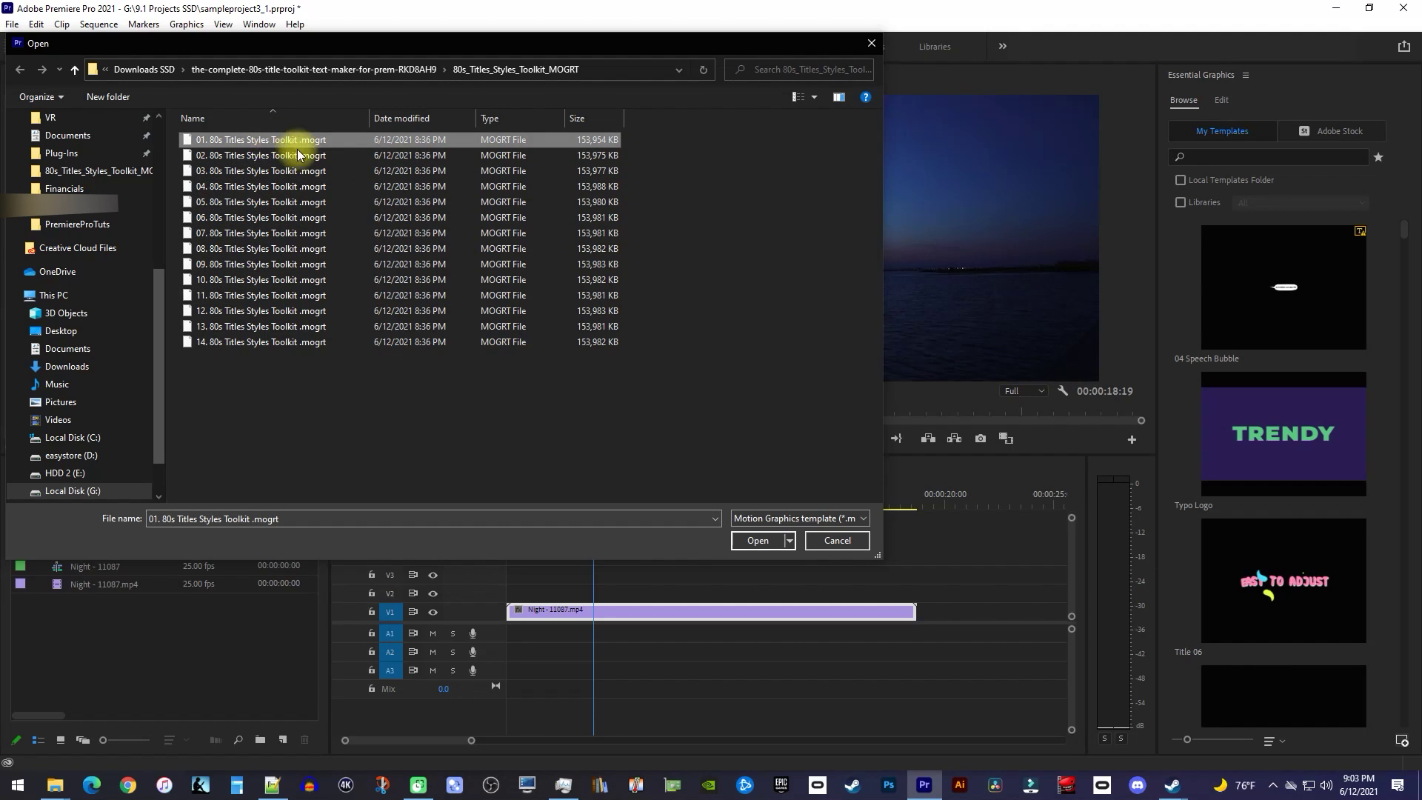
{"action": "left_click", "coordinate": [751, 539]}
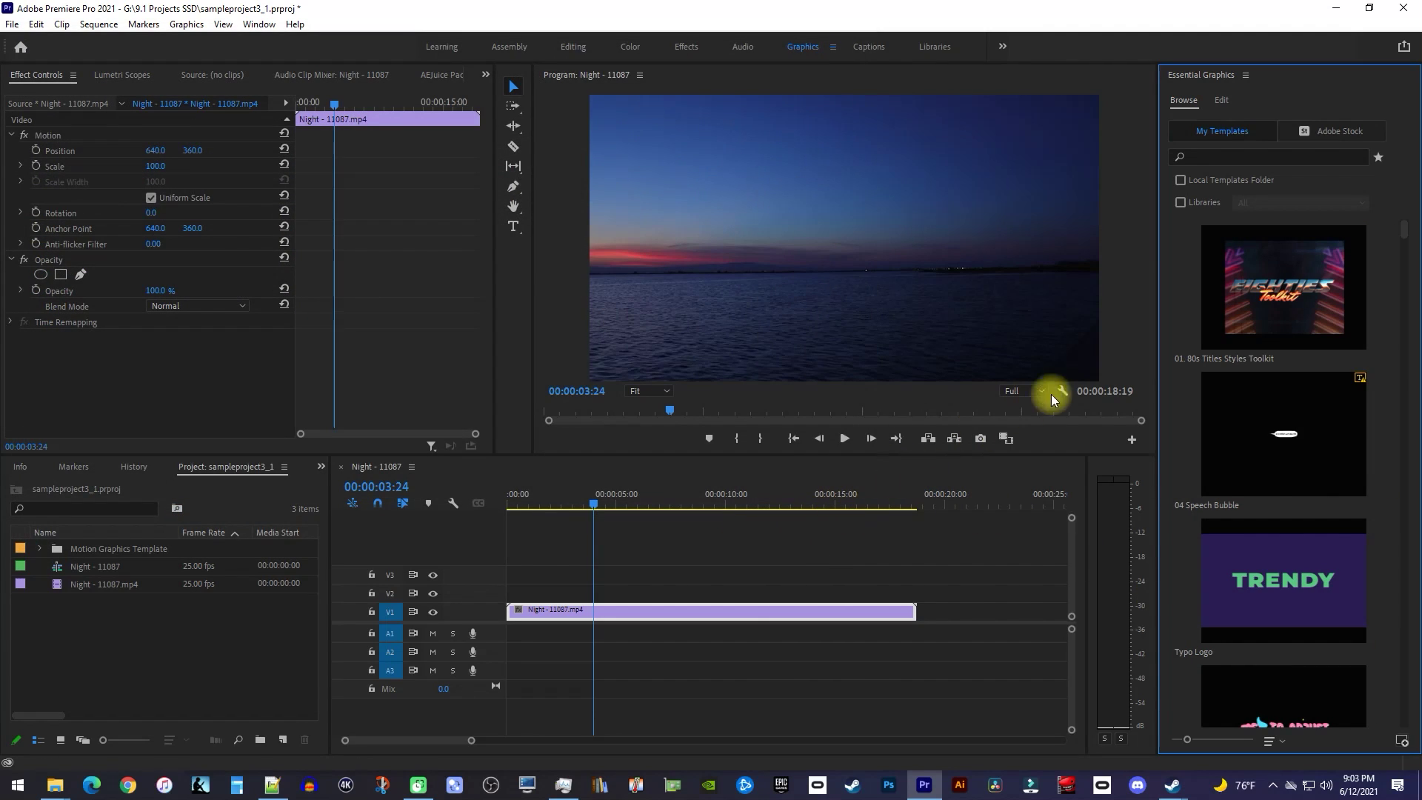
Step: Place the 01. 80s Titles Styles Toolkit title on V2 above the clip and select it
{"action": "left_click", "coordinate": [1299, 301]}
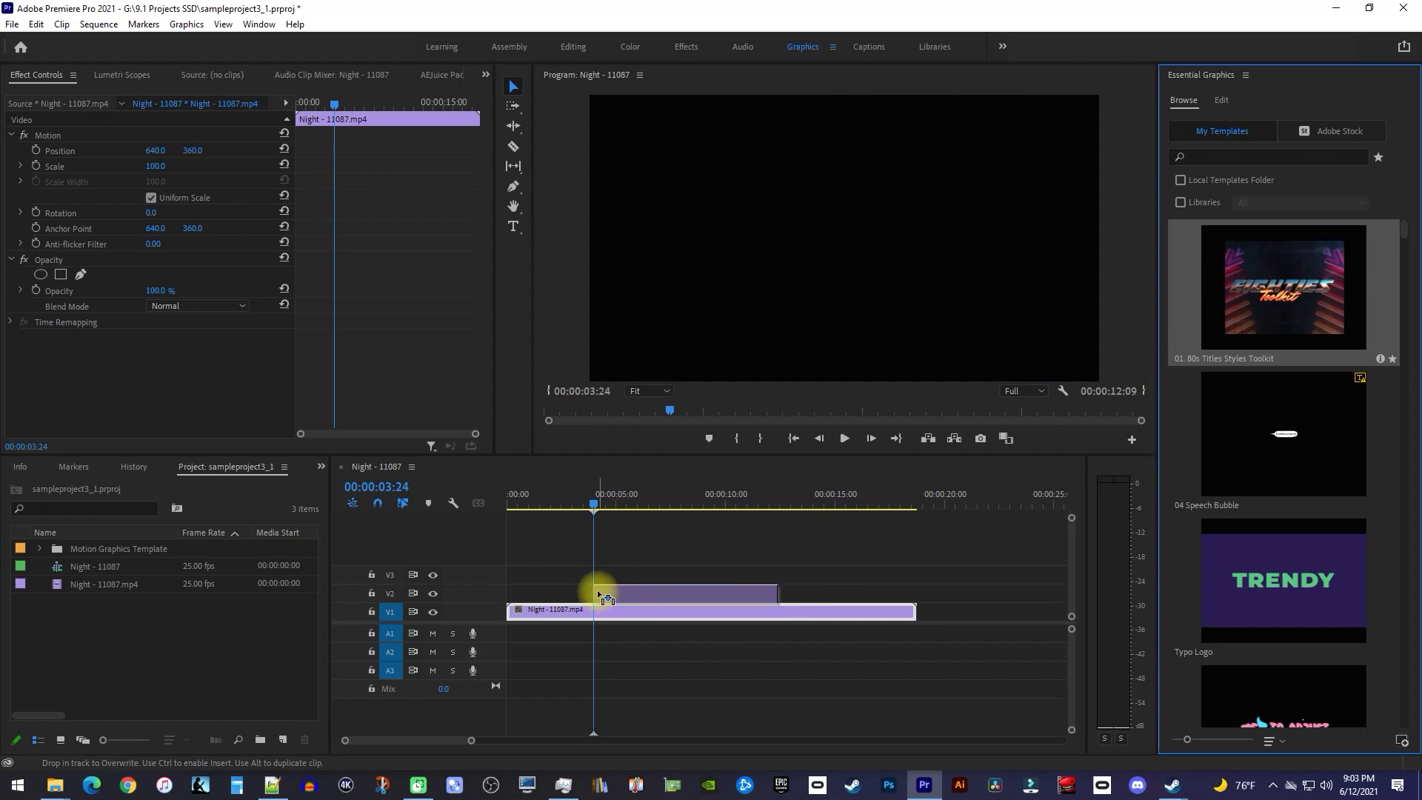
{"action": "left_click_drag", "start_coordinate": [630, 593], "coordinate": [601, 590]}
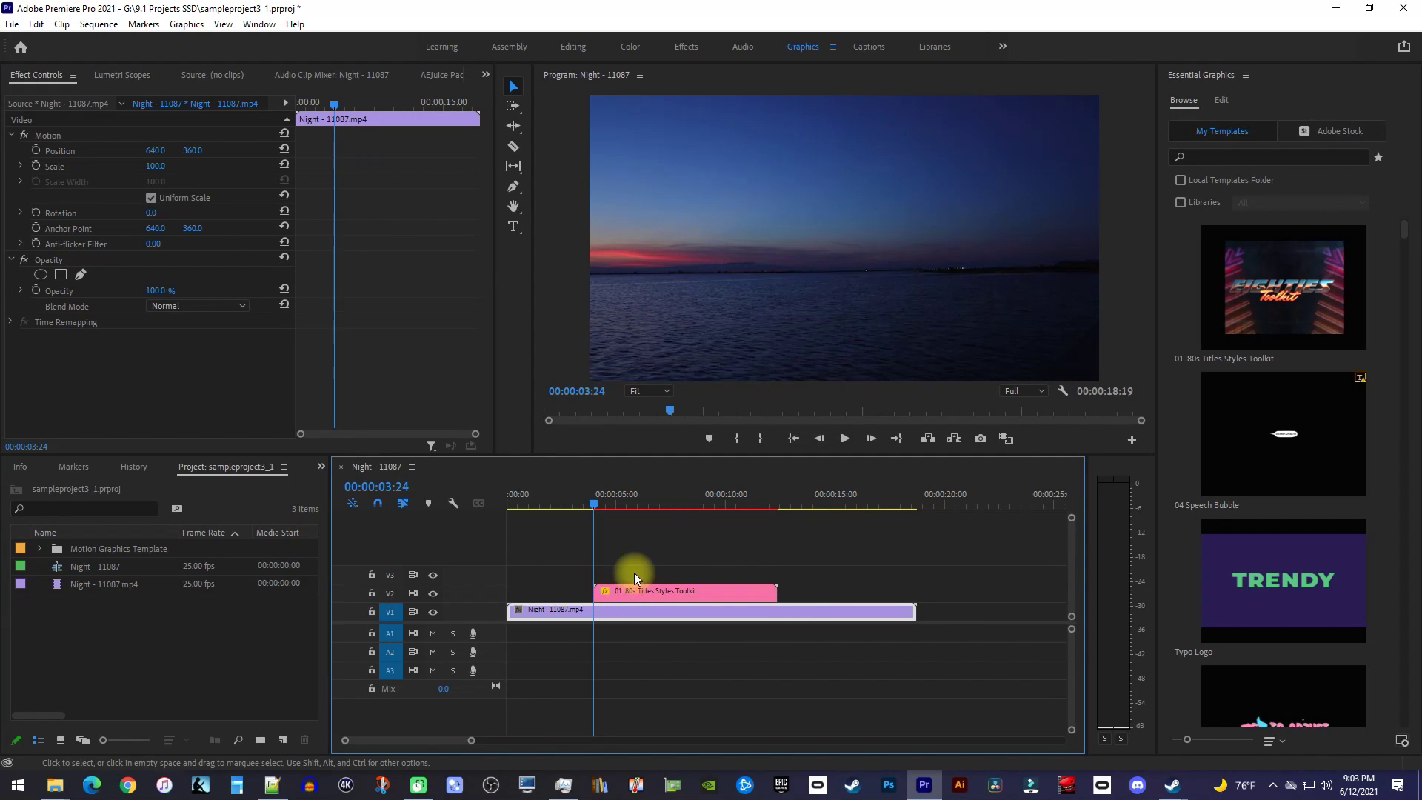
{"action": "left_click", "coordinate": [667, 505]}
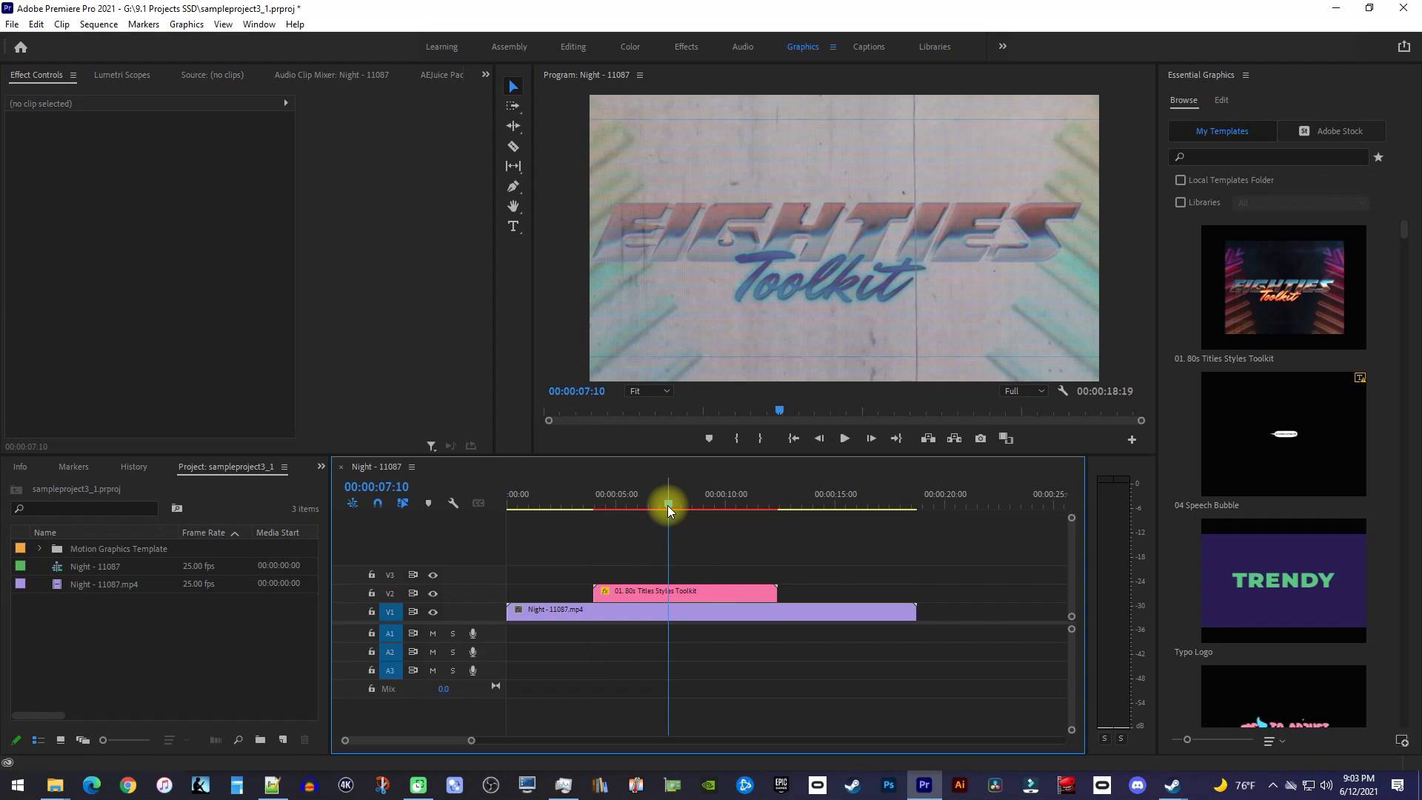
{"action": "left_click", "coordinate": [723, 590]}
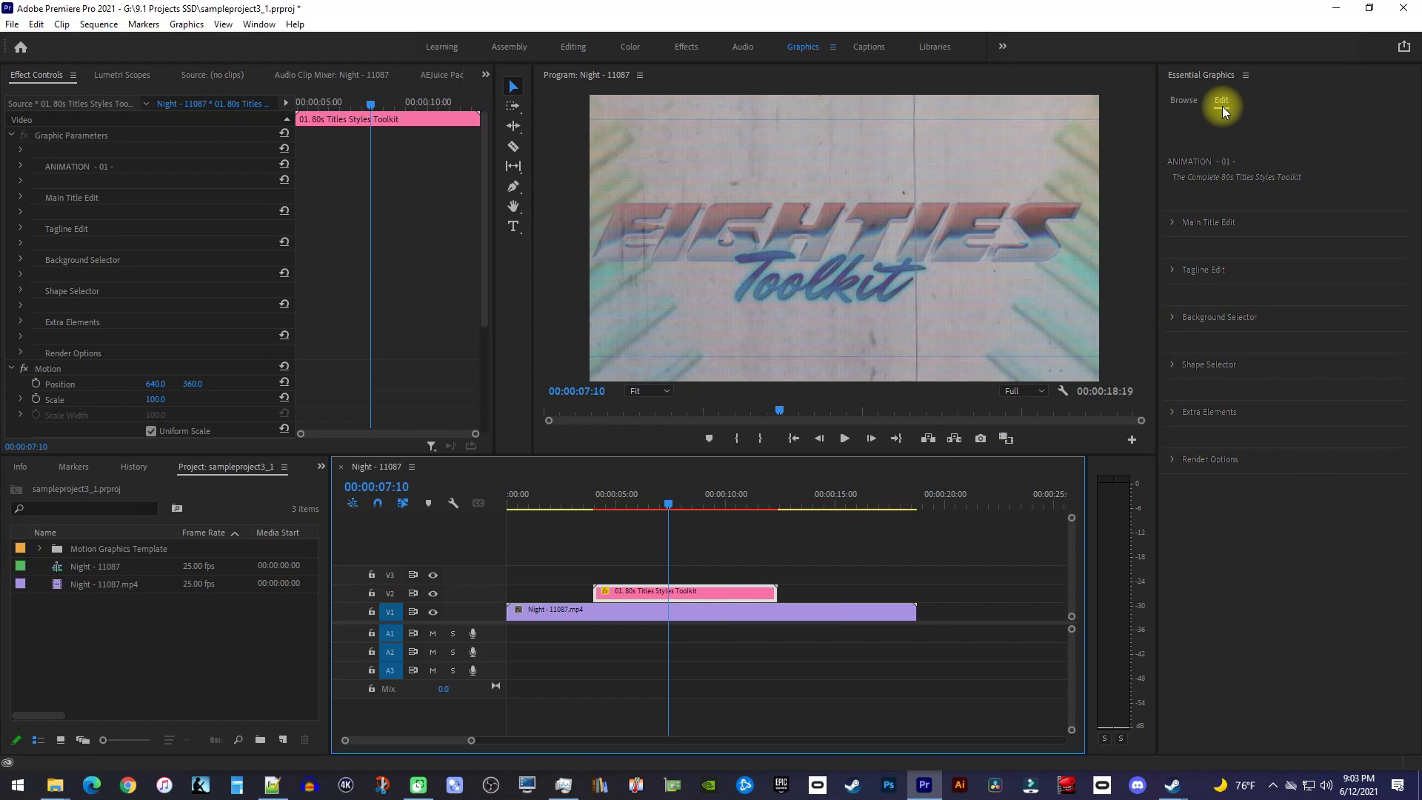
Step: Enable the Alpha Channel render option and set the headline text to SUMMER
{"action": "left_click", "coordinate": [1175, 460]}
{"action": "left_click", "coordinate": [1188, 480]}
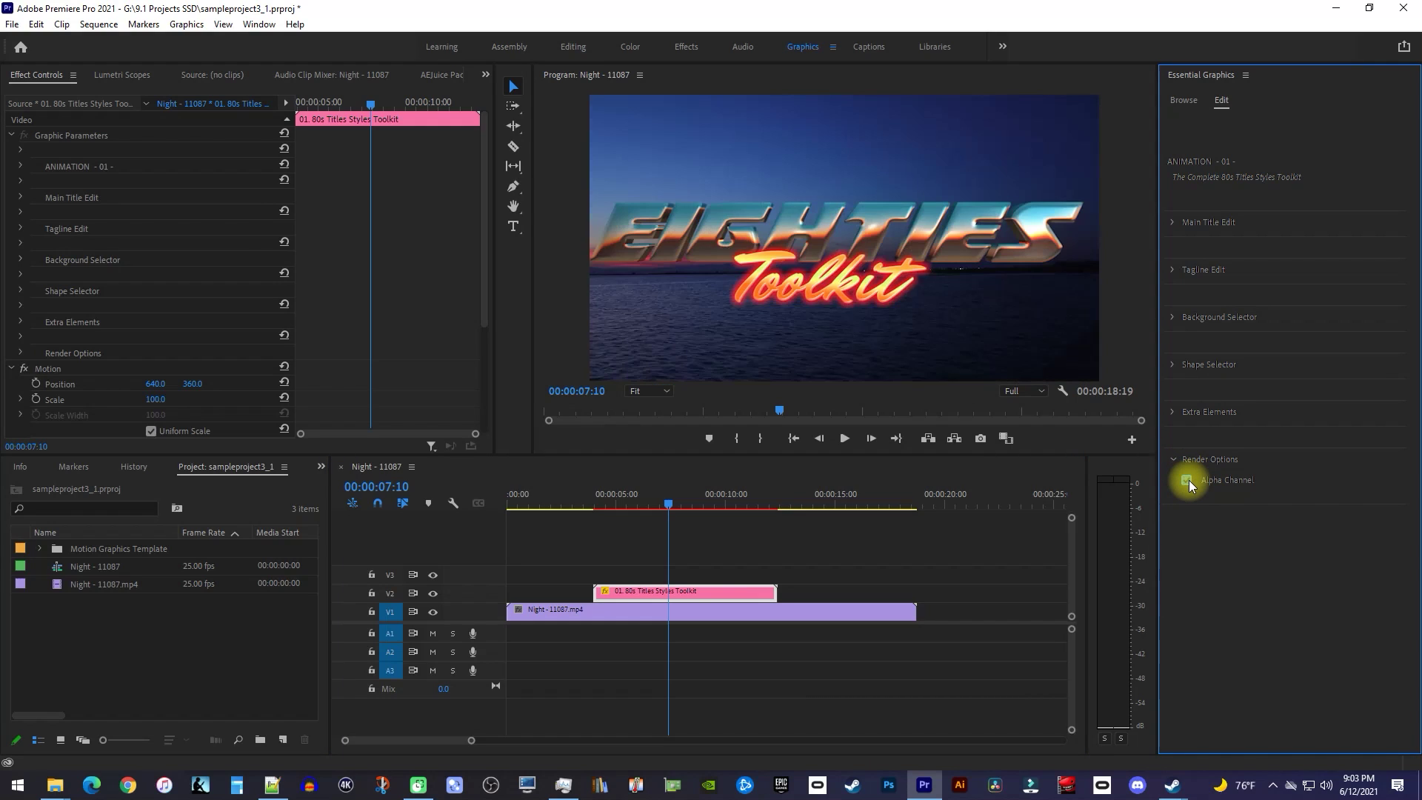
{"action": "left_click", "coordinate": [1174, 223]}
{"action": "left_click", "coordinate": [1224, 360]}
{"action": "type", "text": "Summer"}
Step: Set the tagline text to Nights and replay from just before the title
{"action": "left_click", "coordinate": [1175, 564]}
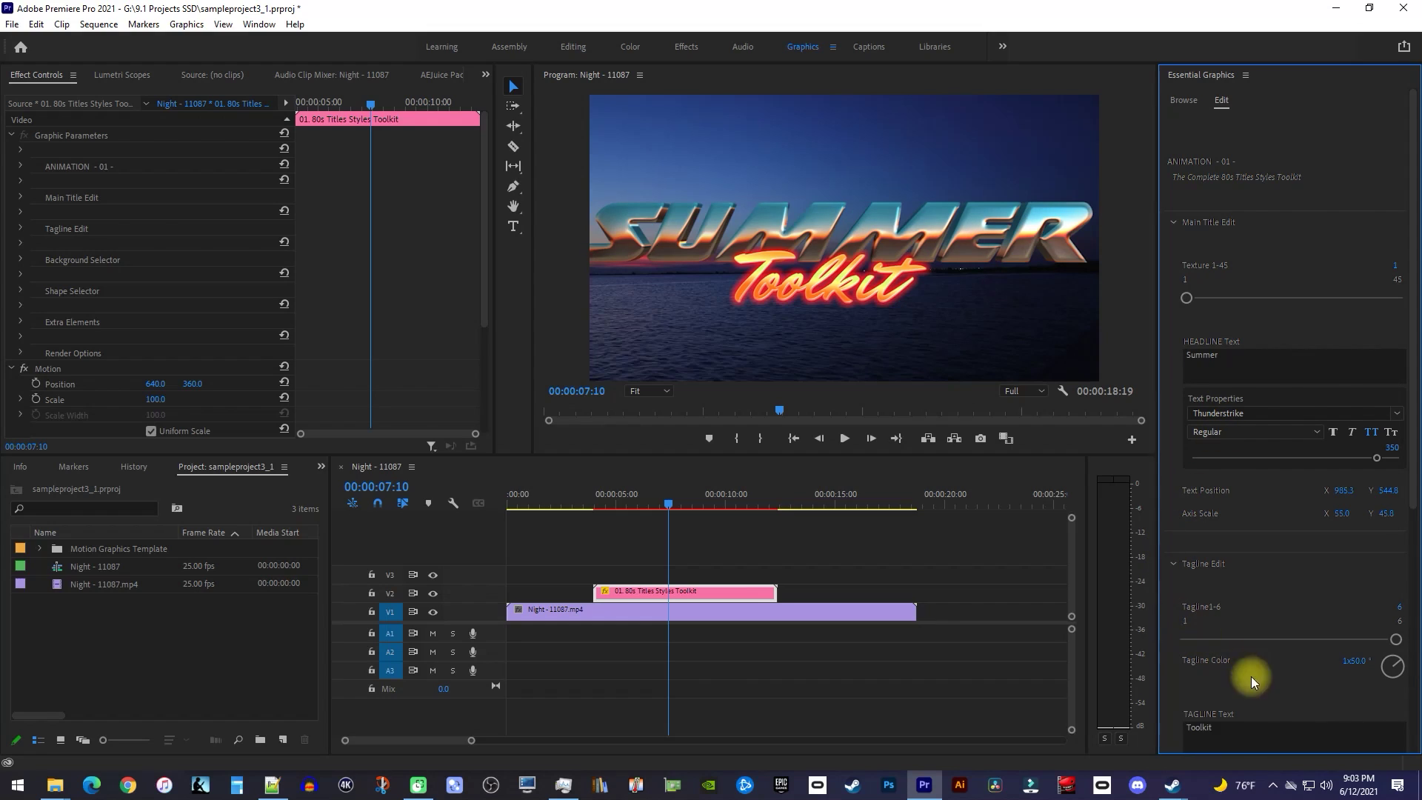
{"action": "left_click", "coordinate": [1234, 728]}
{"action": "type", "text": "Nights"}
{"action": "left_click", "coordinate": [1256, 685]}
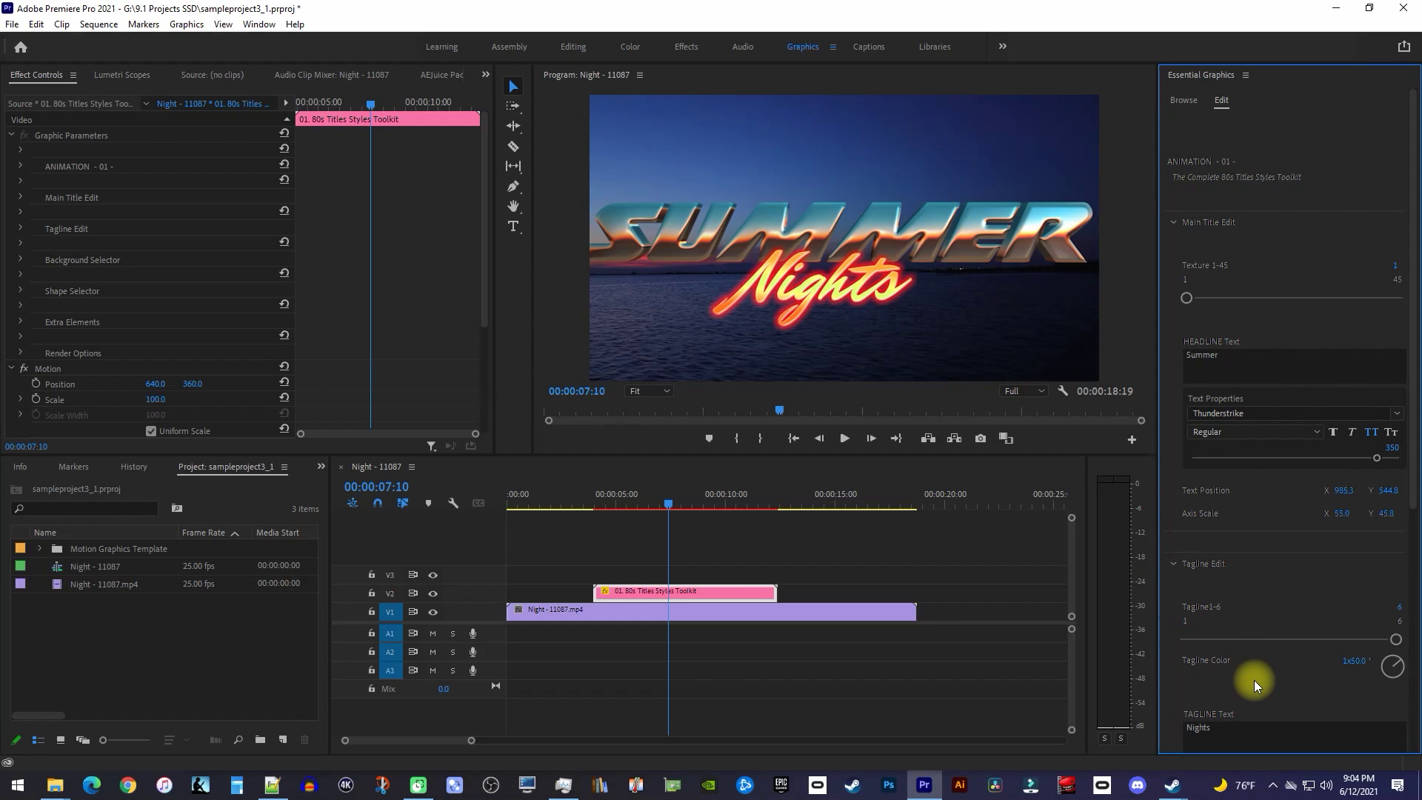
{"action": "left_click", "coordinate": [592, 500]}
{"action": "key", "text": "space"}
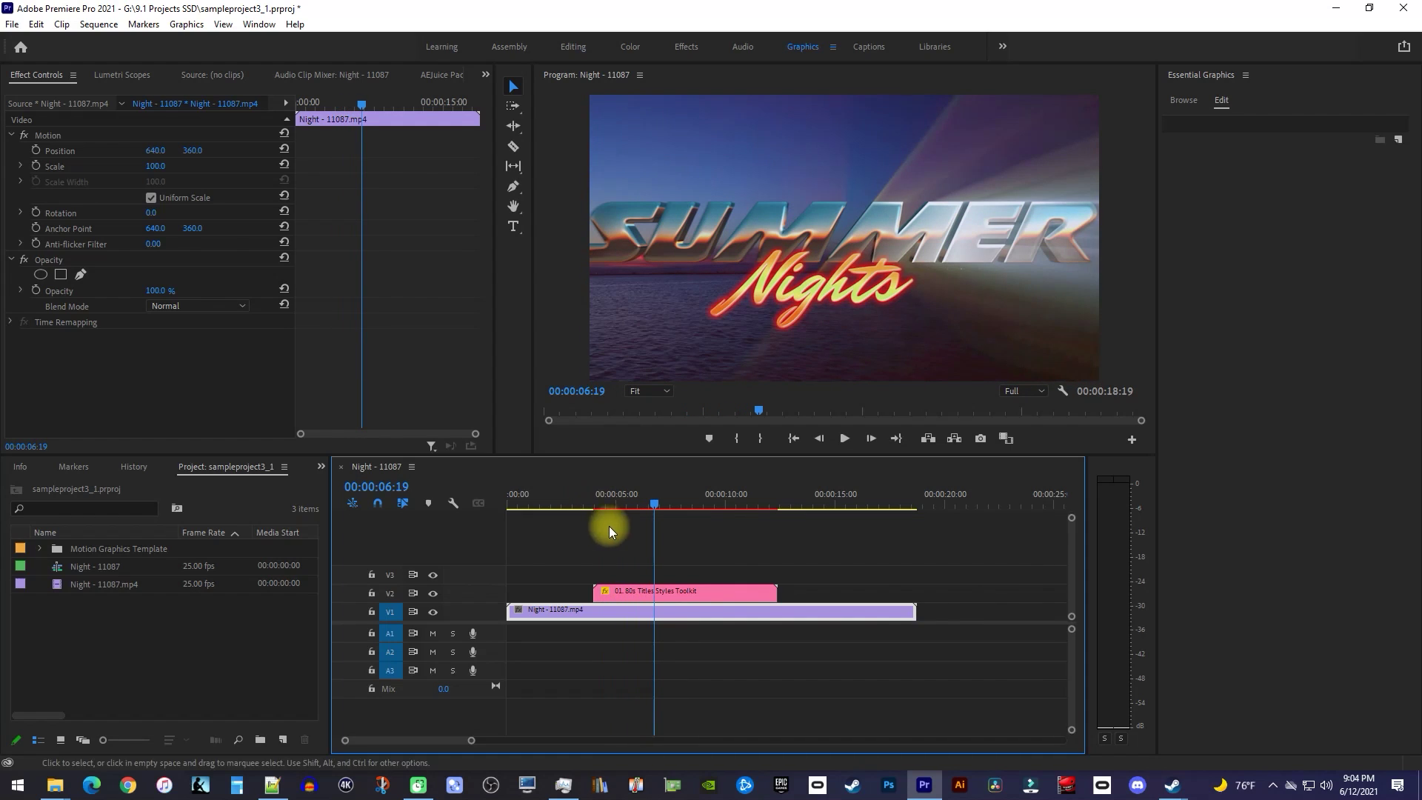
Step: Render and play the Summer Nights title section, deselect the clip, and return to Browse
{"action": "left_click", "coordinate": [673, 591]}
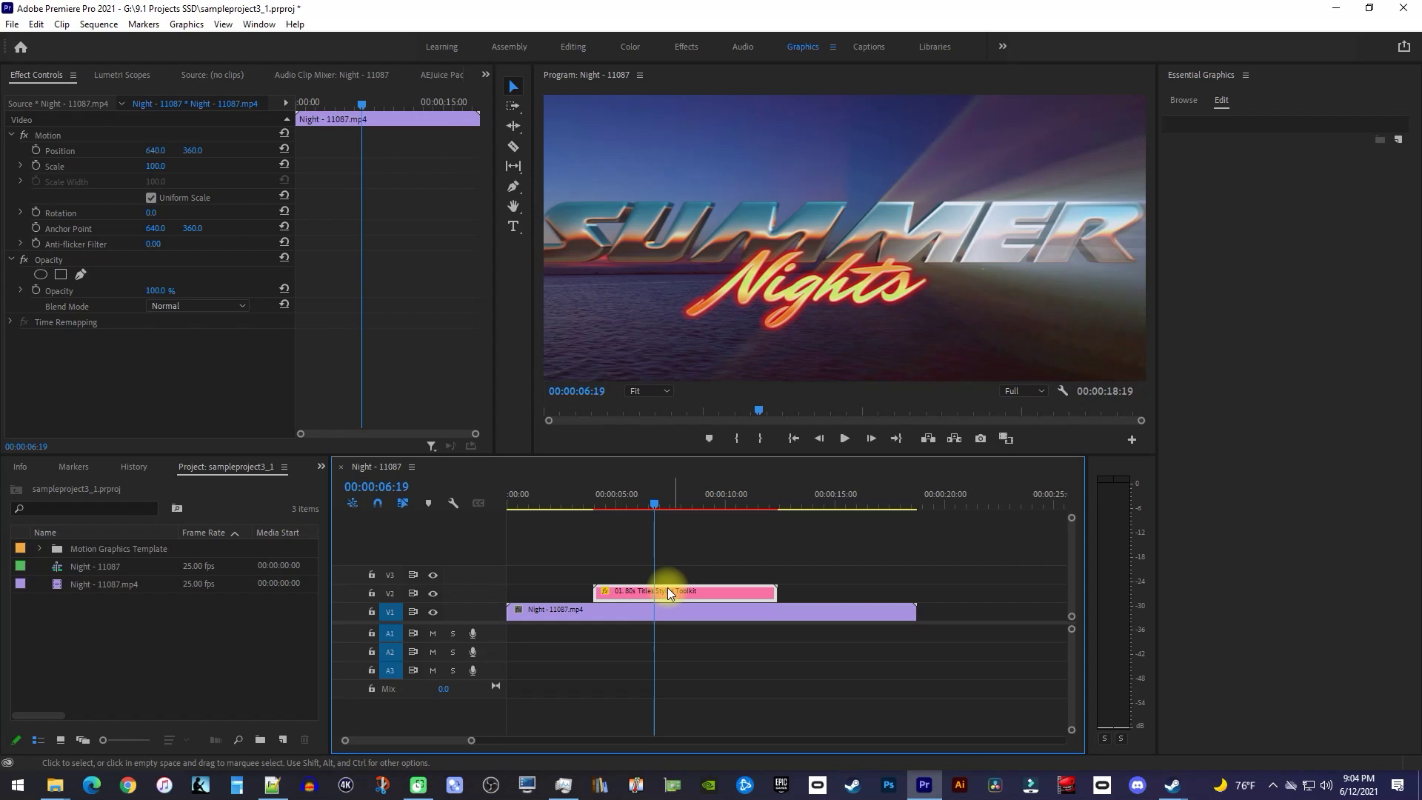
{"action": "key", "text": "Return"}
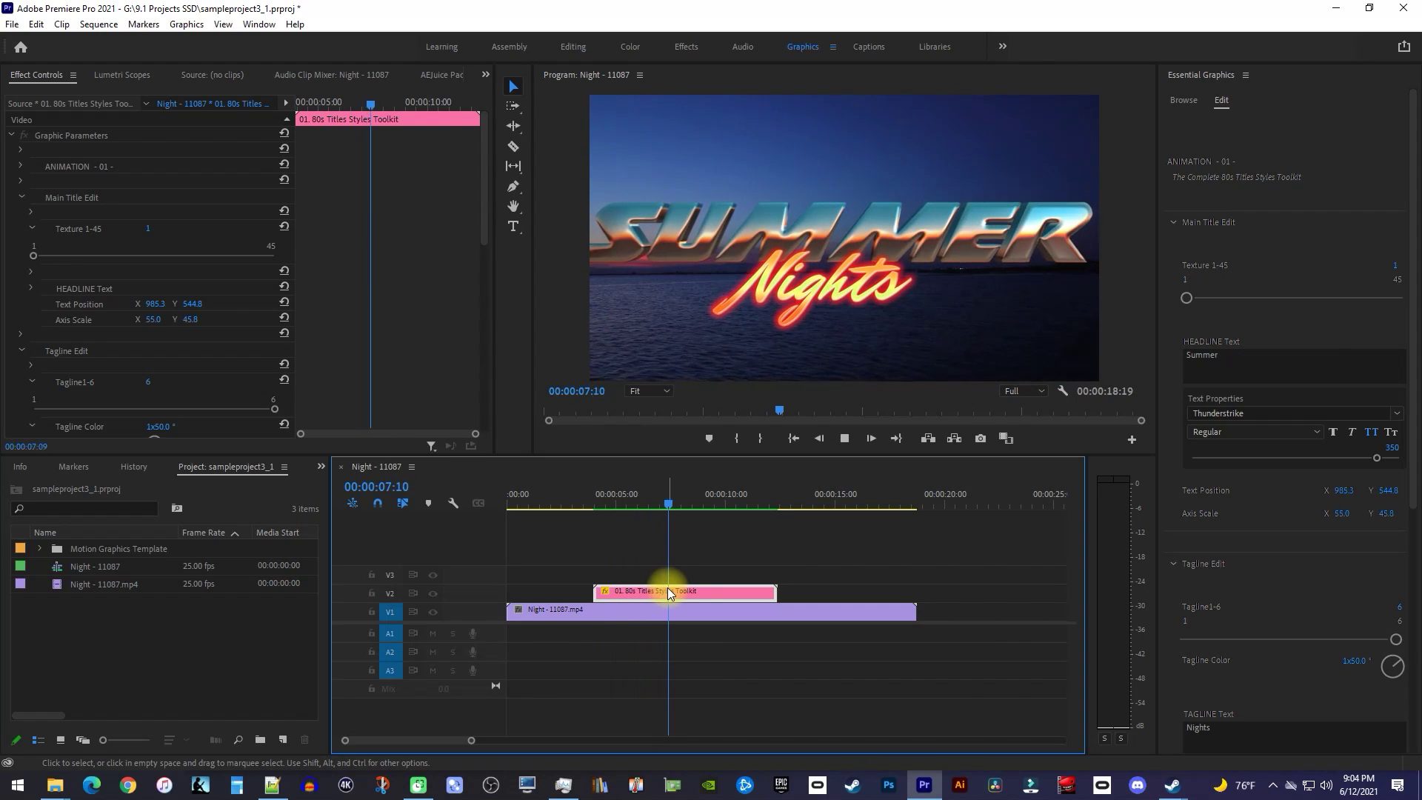
{"action": "key", "text": "space"}
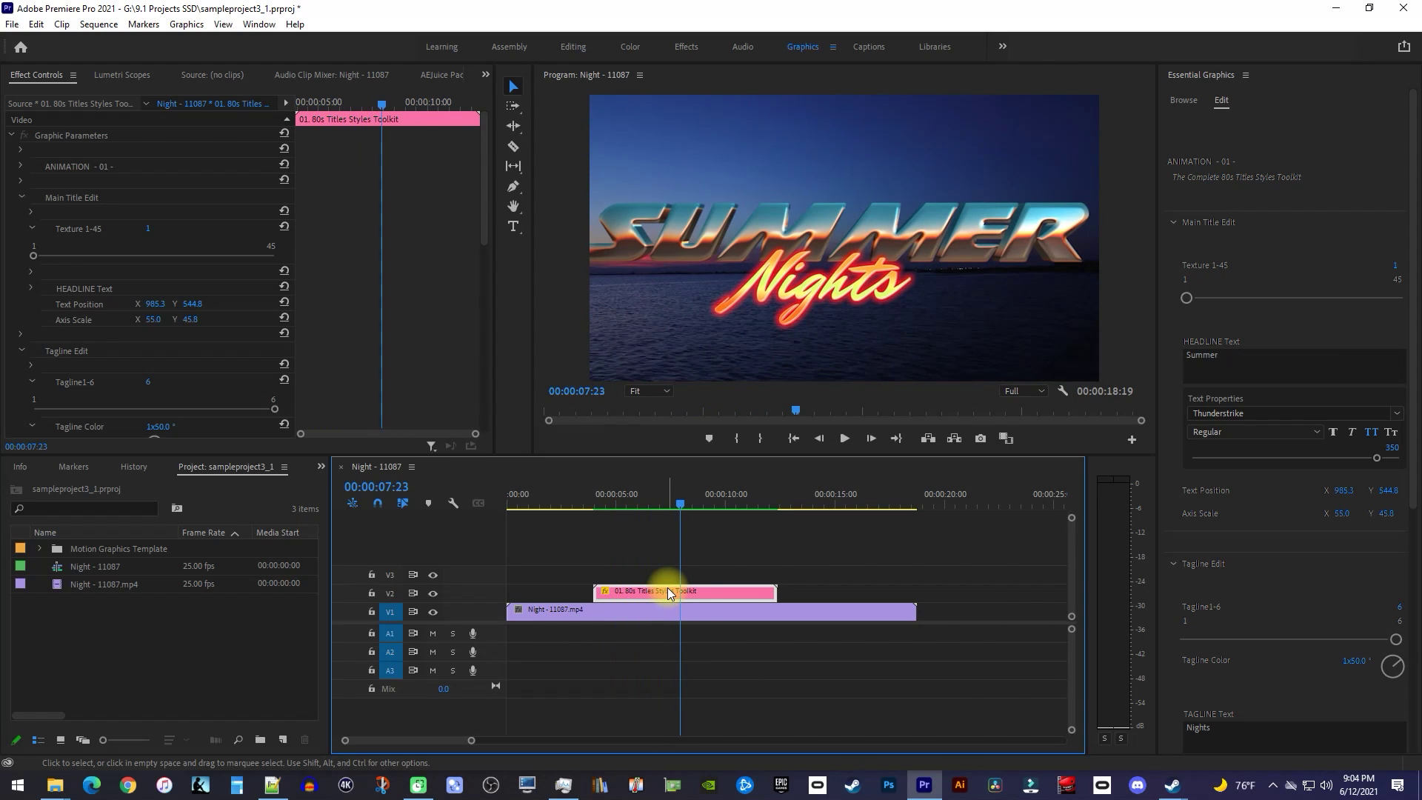
{"action": "left_click", "coordinate": [733, 539]}
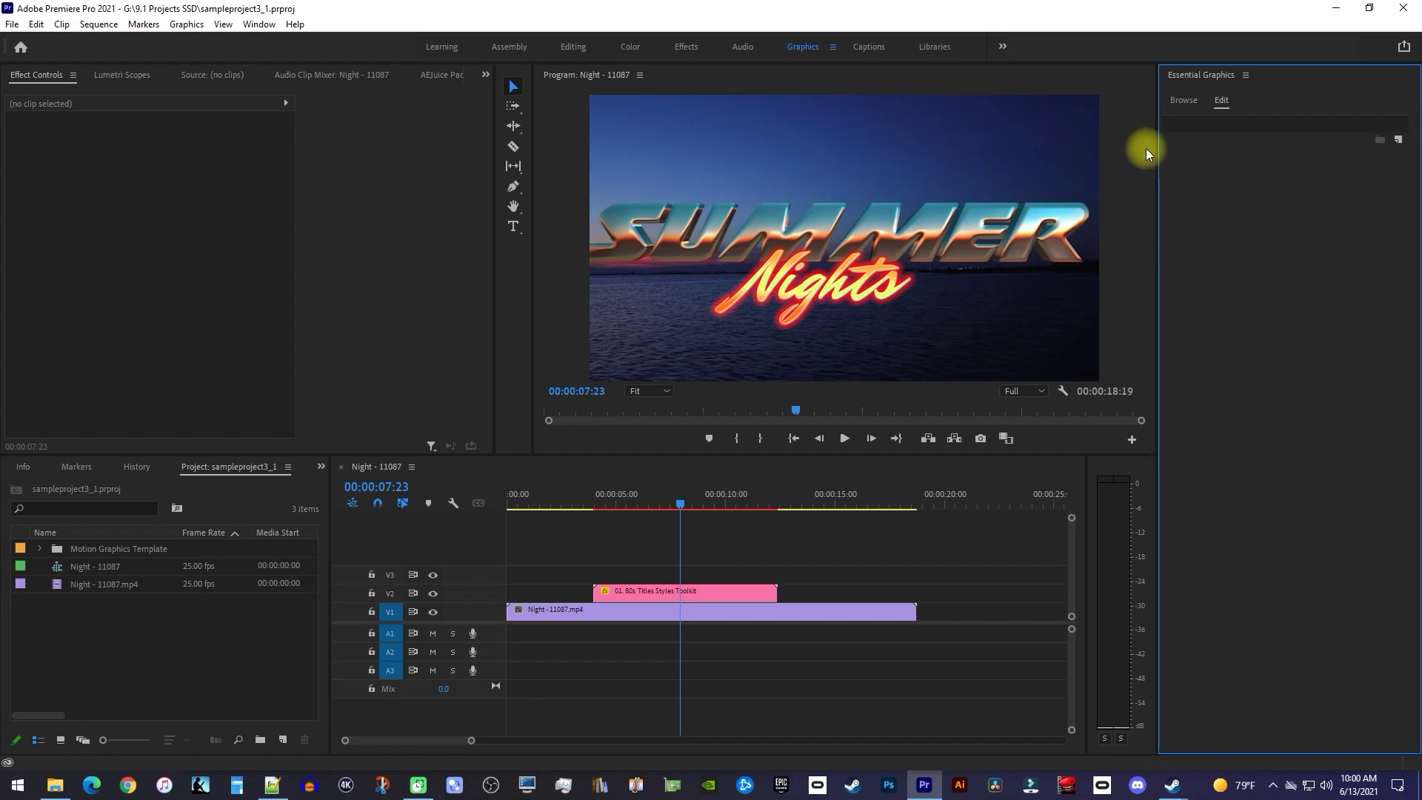
{"action": "left_click", "coordinate": [1182, 103]}
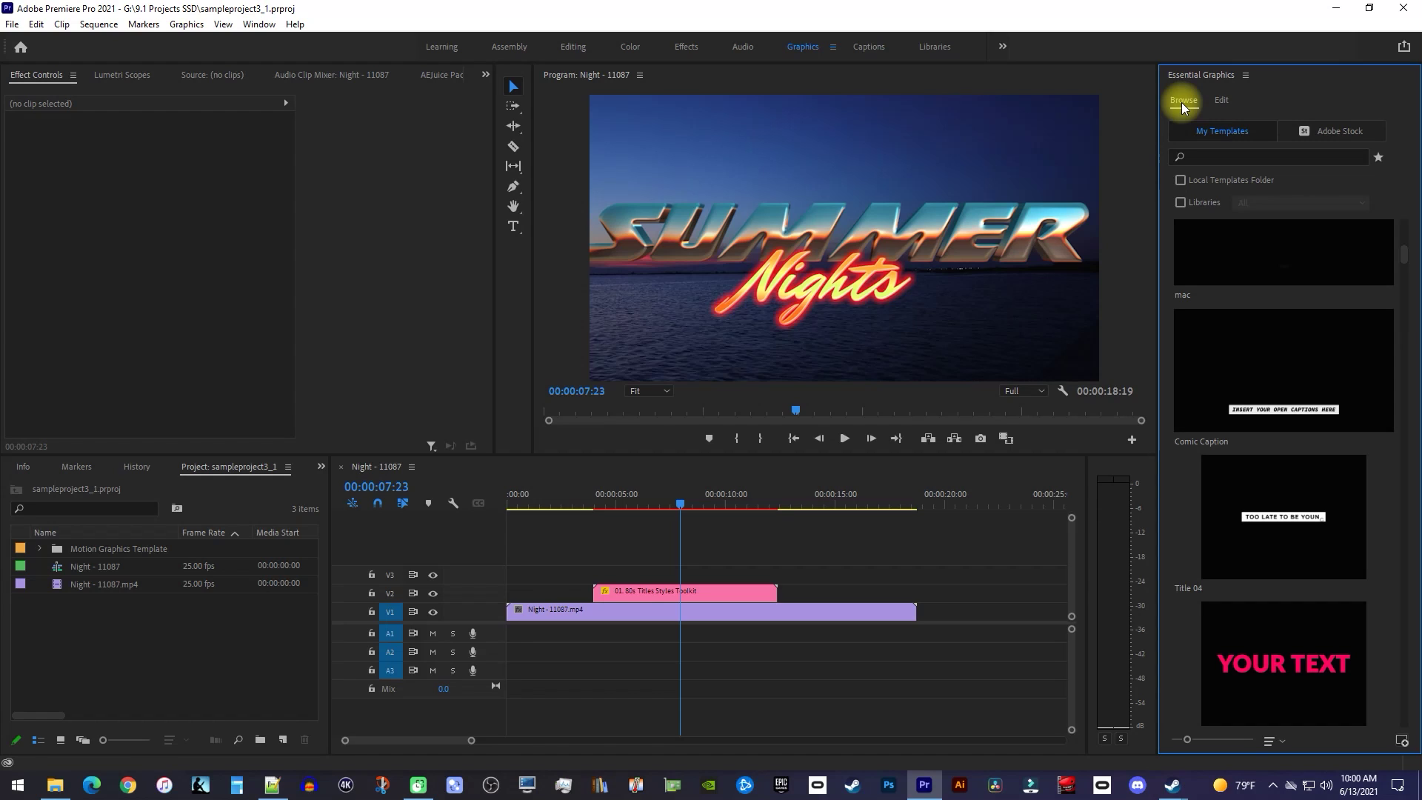
Step: Drag templates 02–14 from the File Explorer MOGRT folder into the Essential Graphics Browse panel
{"action": "left_click", "coordinate": [54, 789]}
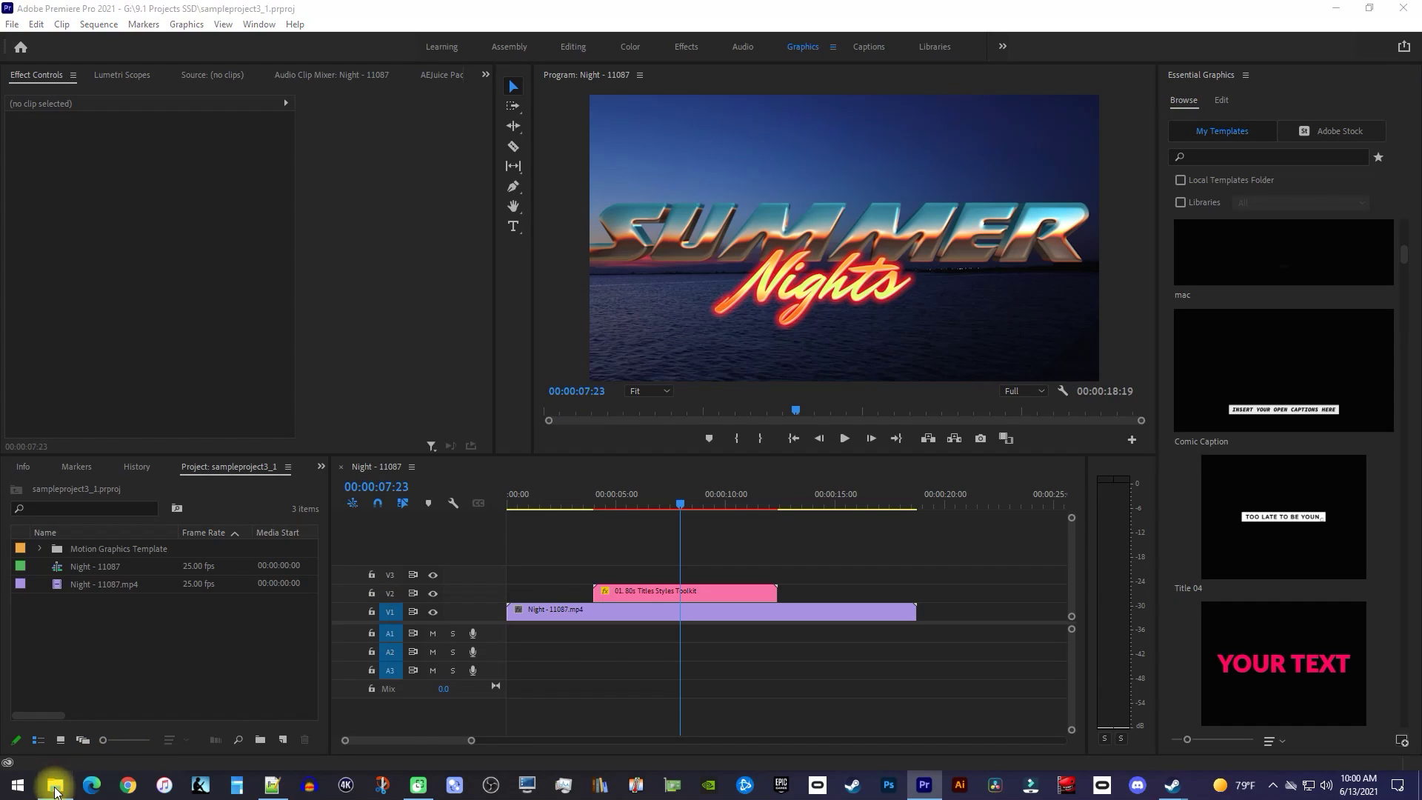
{"action": "left_click_drag", "start_coordinate": [707, 606], "coordinate": [614, 359]}
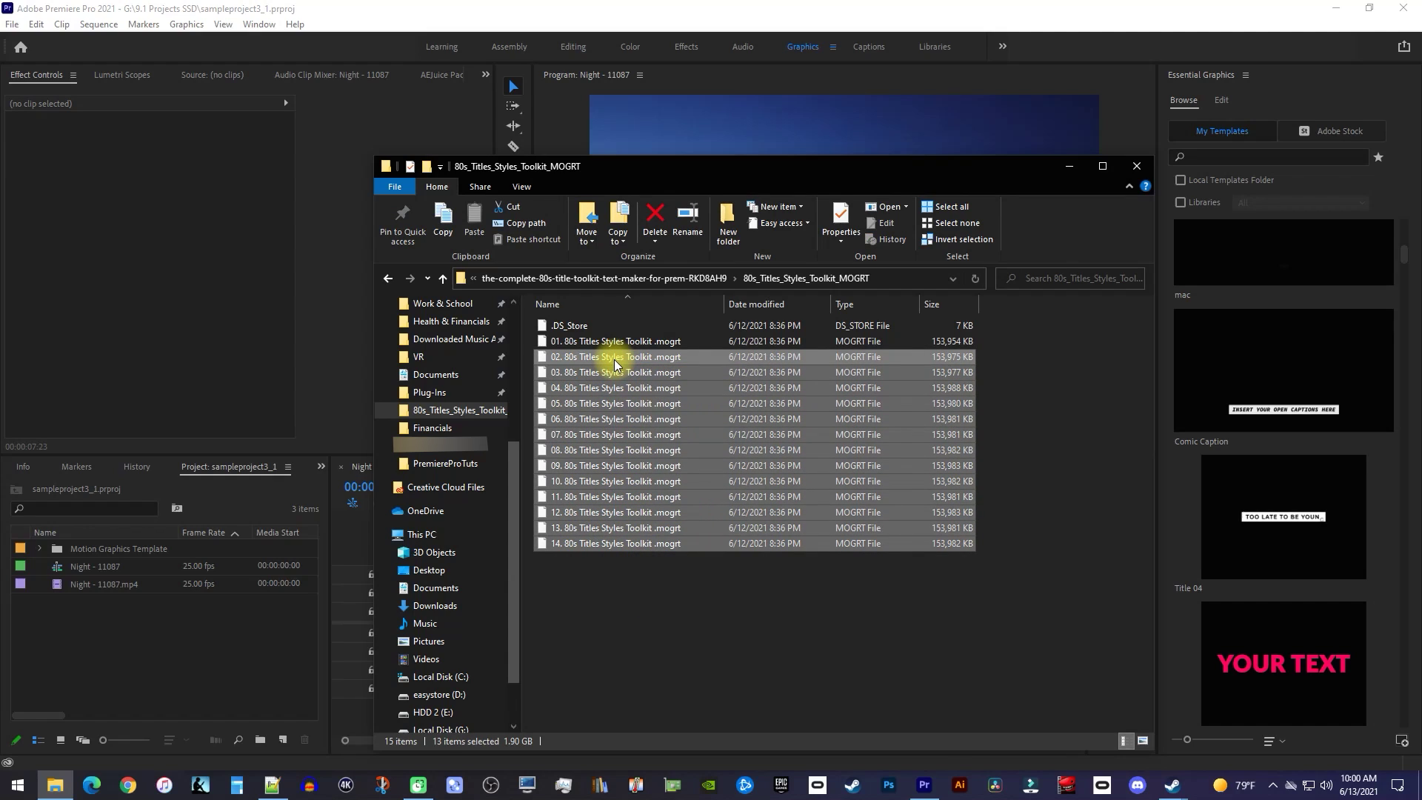
{"action": "left_click_drag", "start_coordinate": [615, 359], "coordinate": [1174, 291]}
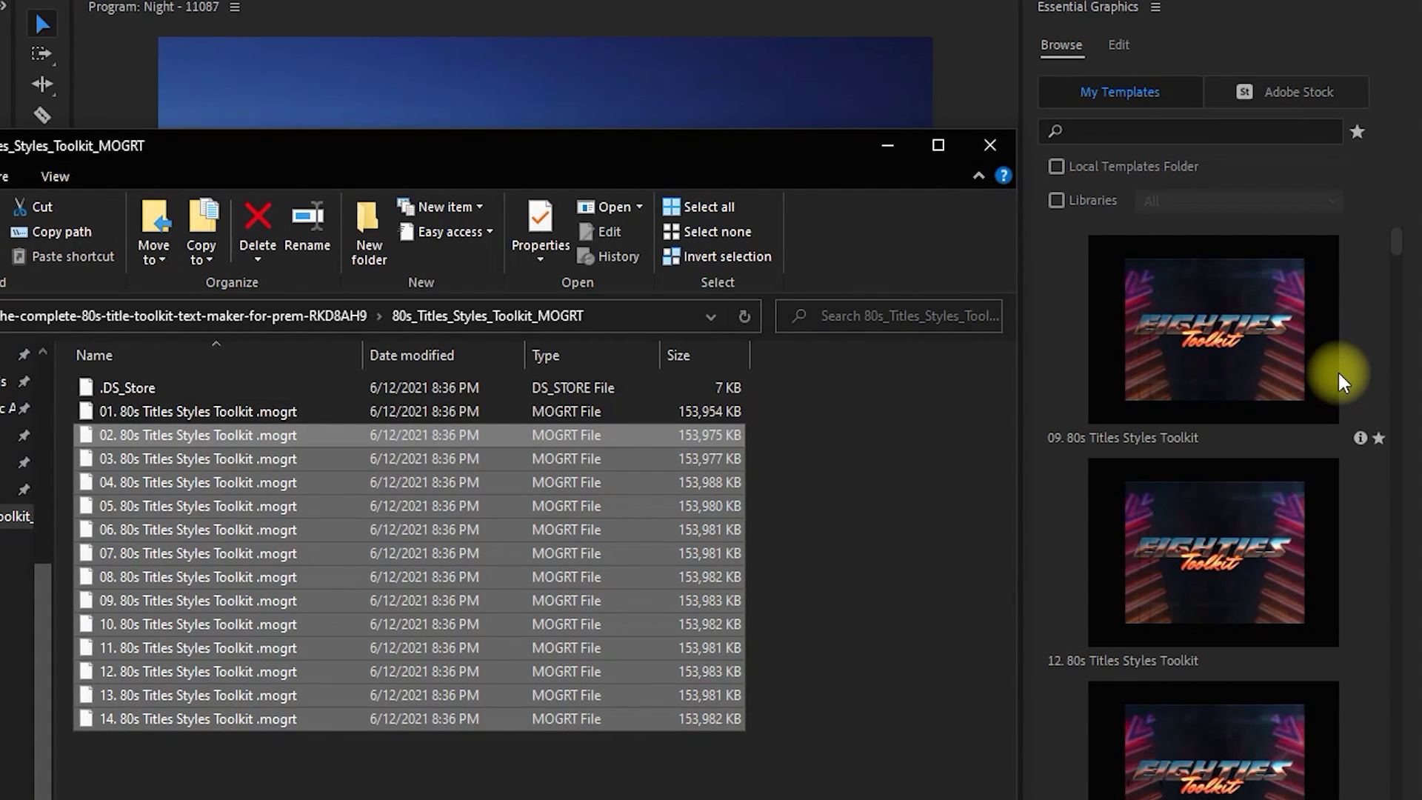
Step: Rename template 09 to 'Adobe Retro', mark it as a favorite, and show only favorites
{"action": "left_click", "coordinate": [1358, 436]}
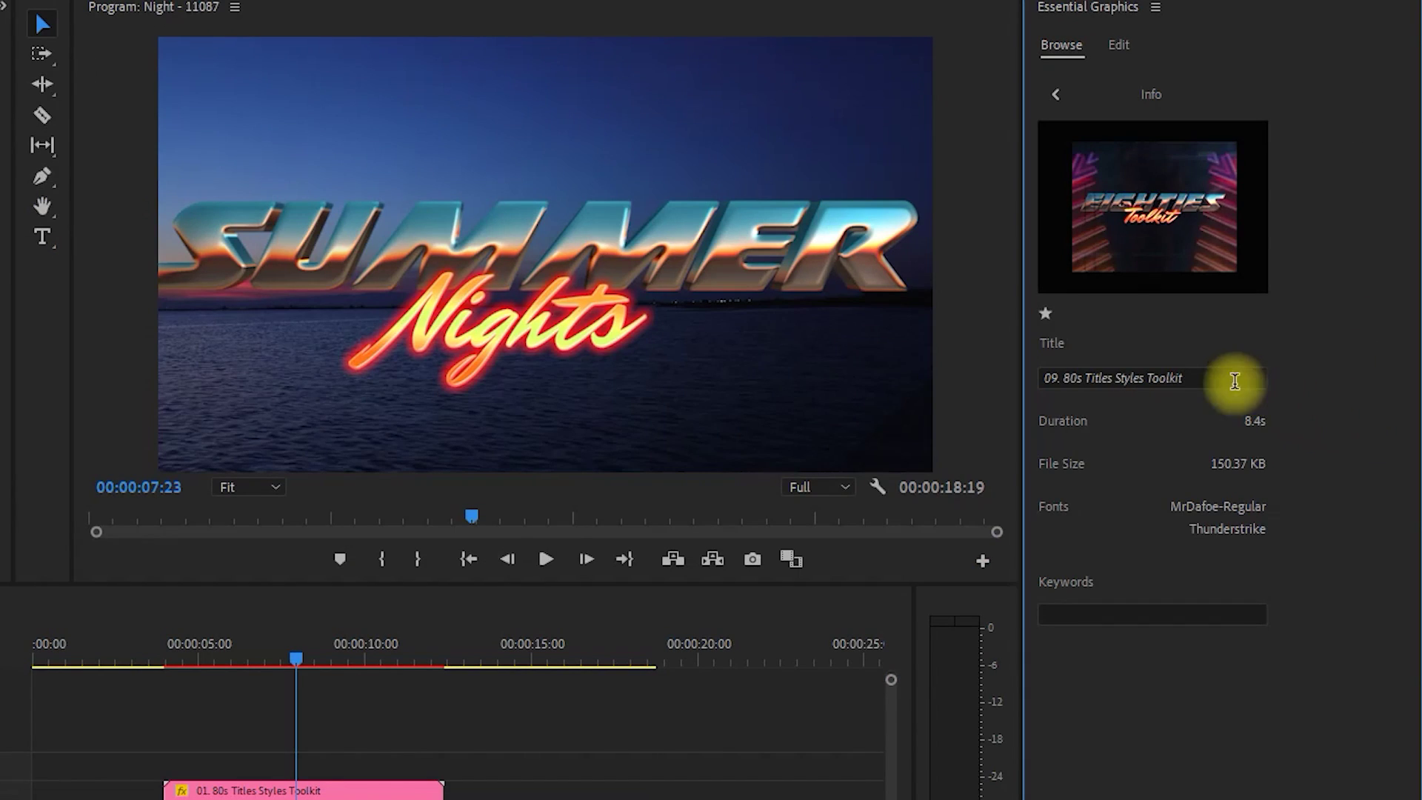
{"action": "left_click", "coordinate": [1205, 374]}
{"action": "type", "text": "Adobe Retro"}
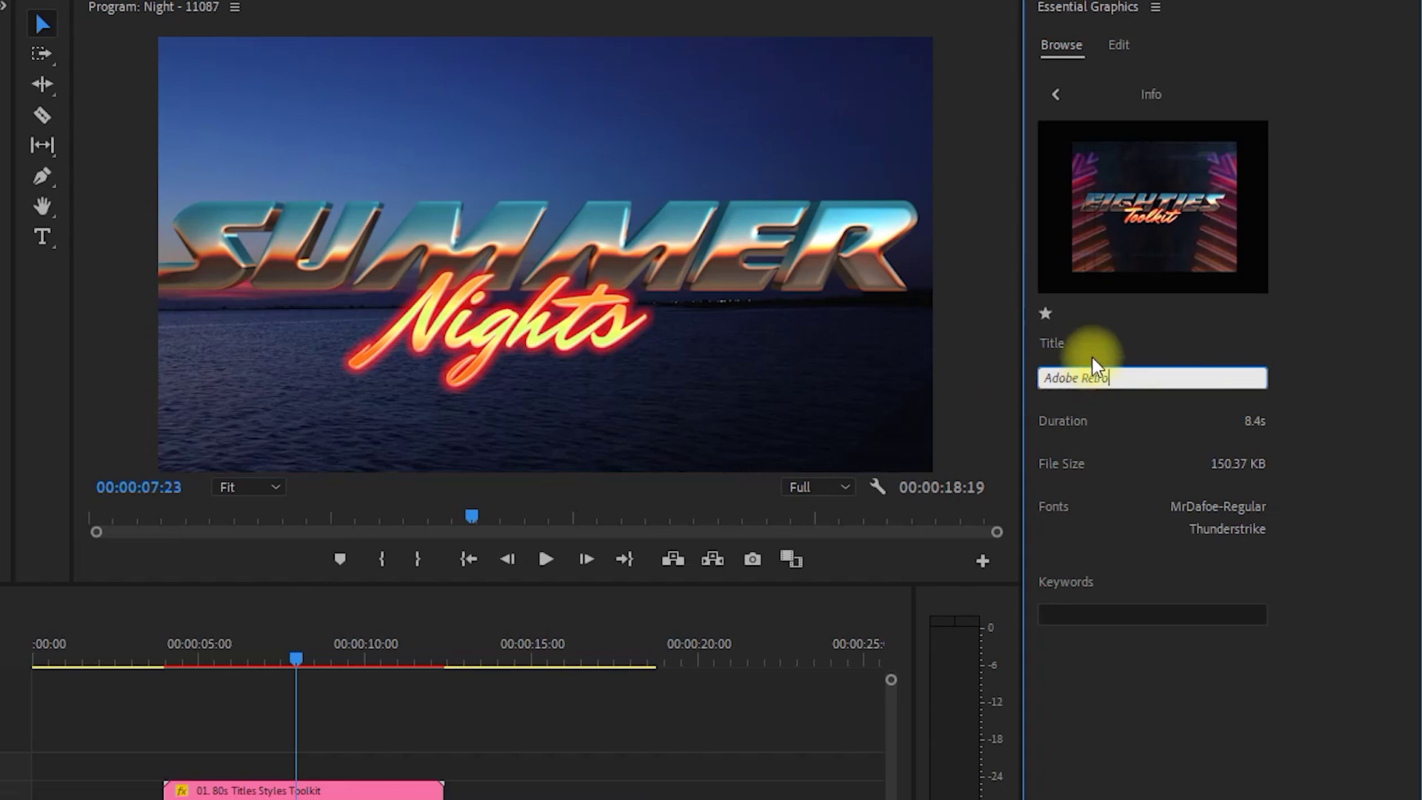
{"action": "left_click", "coordinate": [1058, 95]}
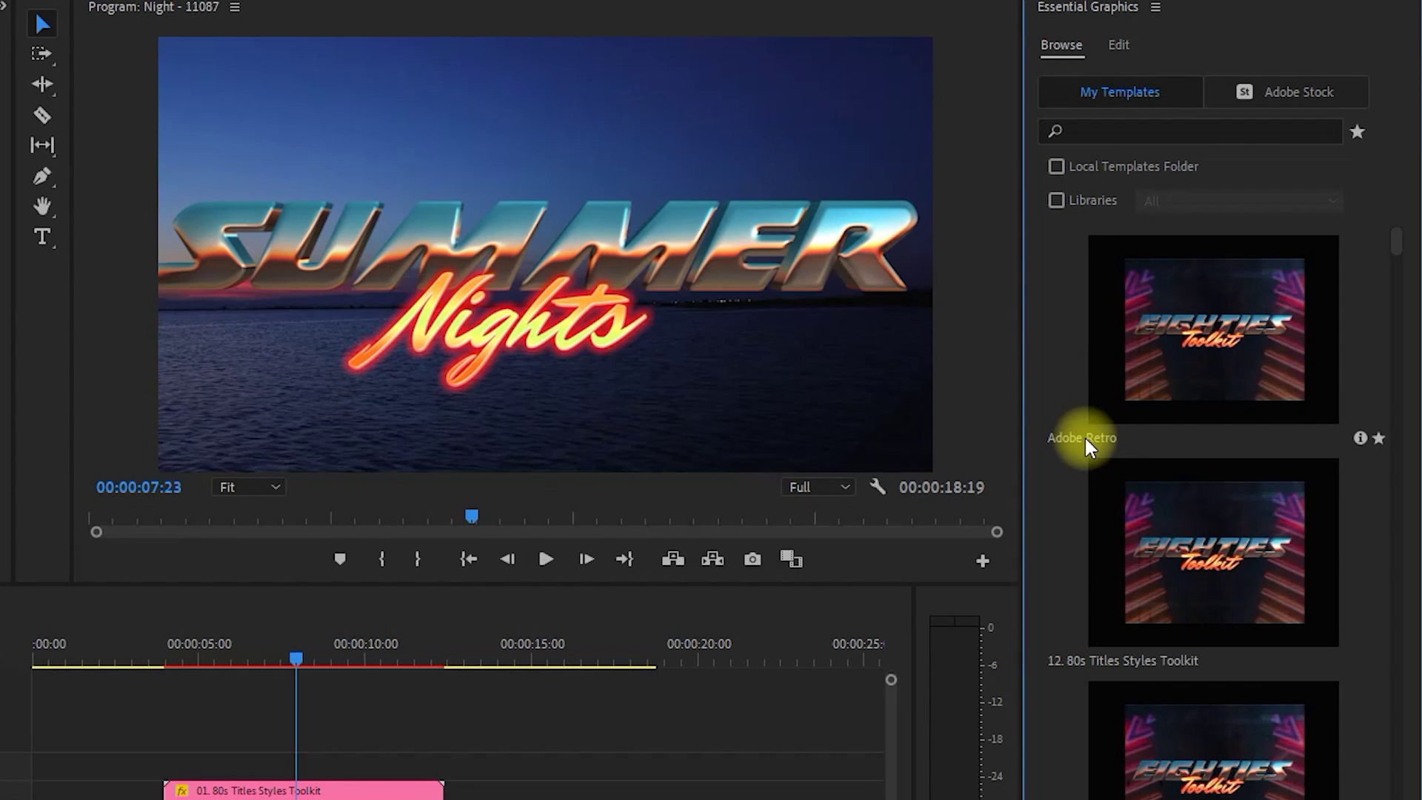
{"action": "left_click", "coordinate": [1379, 438]}
{"action": "left_click", "coordinate": [1358, 130]}
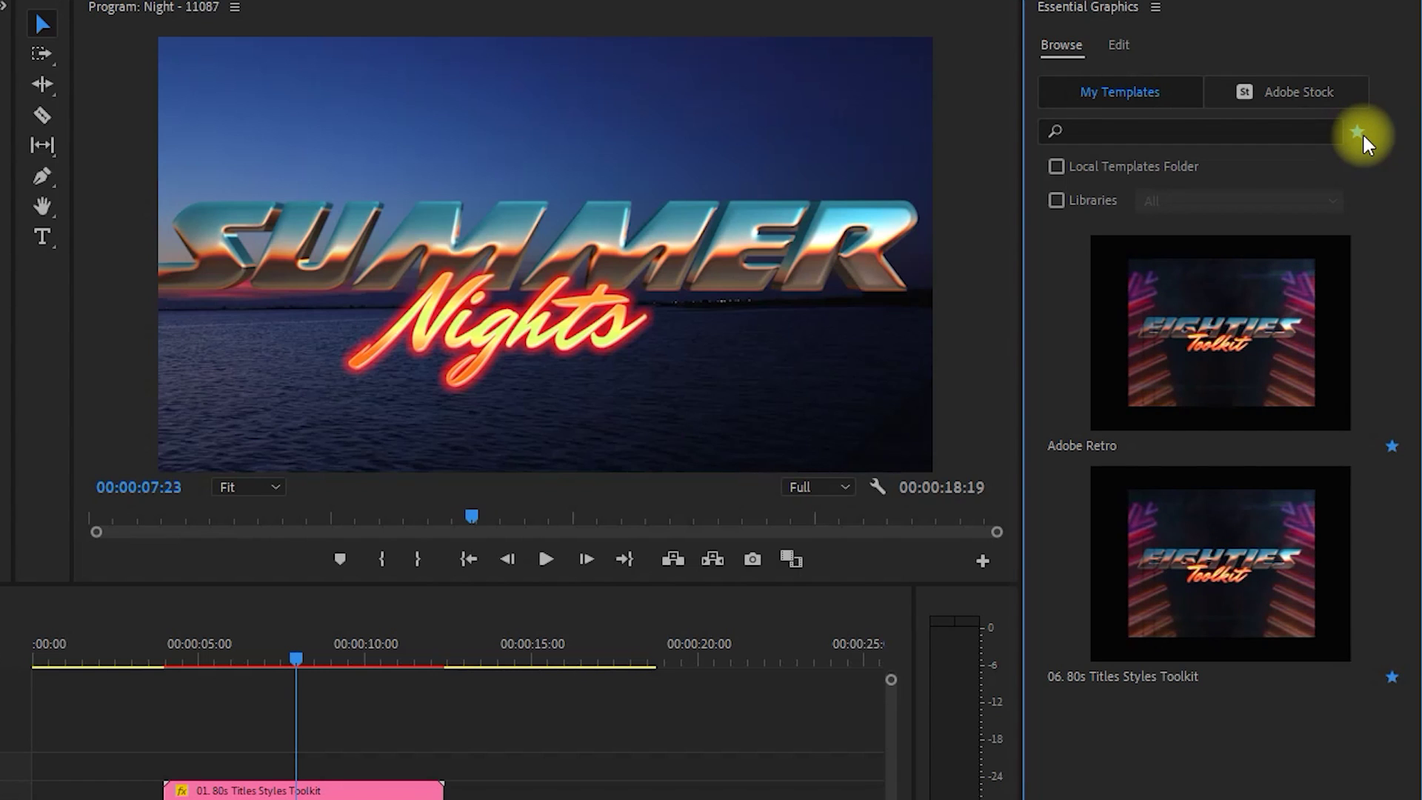